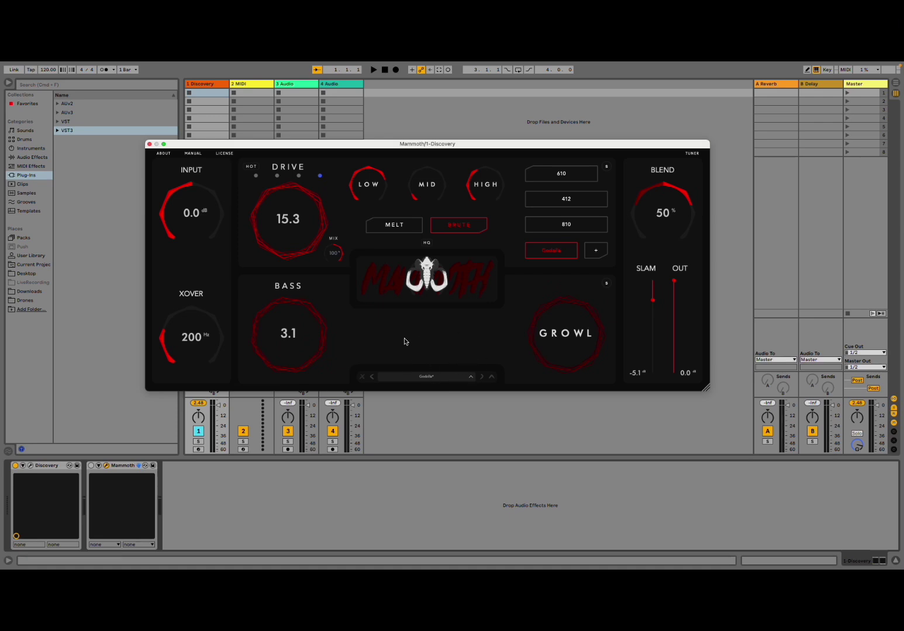
# Enlarge the Mammoth window, move it up and left, then close it.
pyautogui.moveTo(707, 390); pyautogui.dragTo(853, 533)
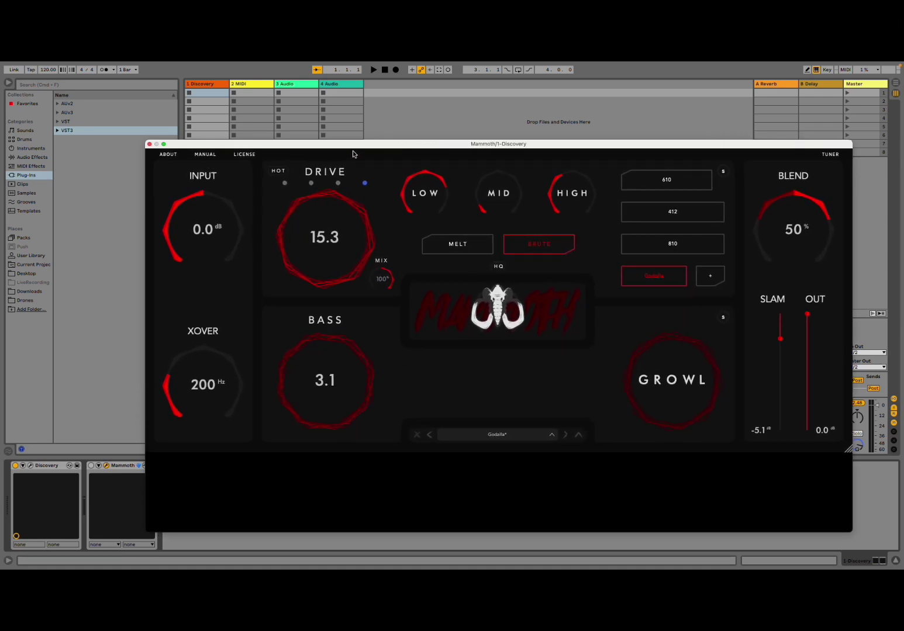
pyautogui.moveTo(353, 151); pyautogui.dragTo(260, 88)
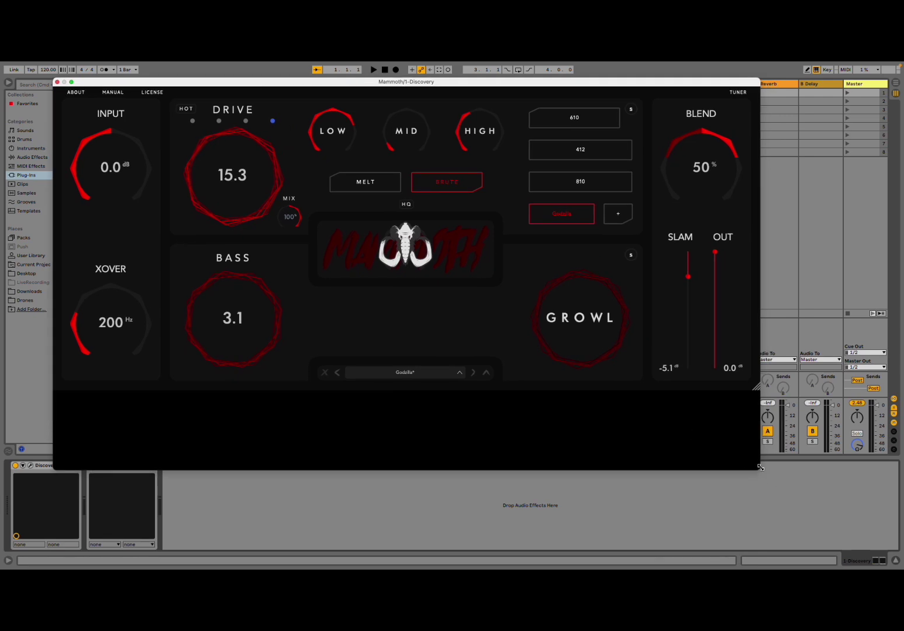
pyautogui.moveTo(760, 468); pyautogui.dragTo(842, 529)
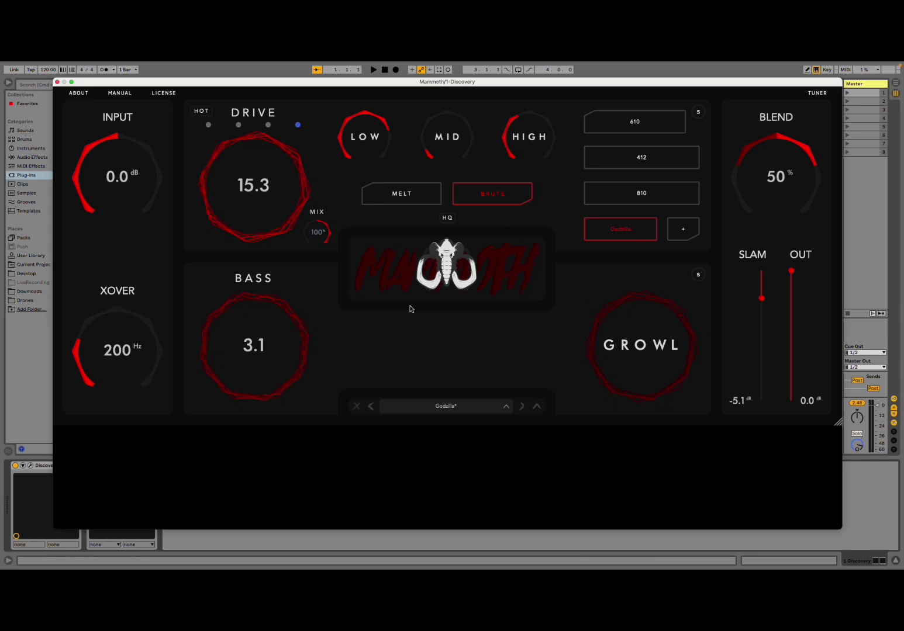
pyautogui.click(57, 82)
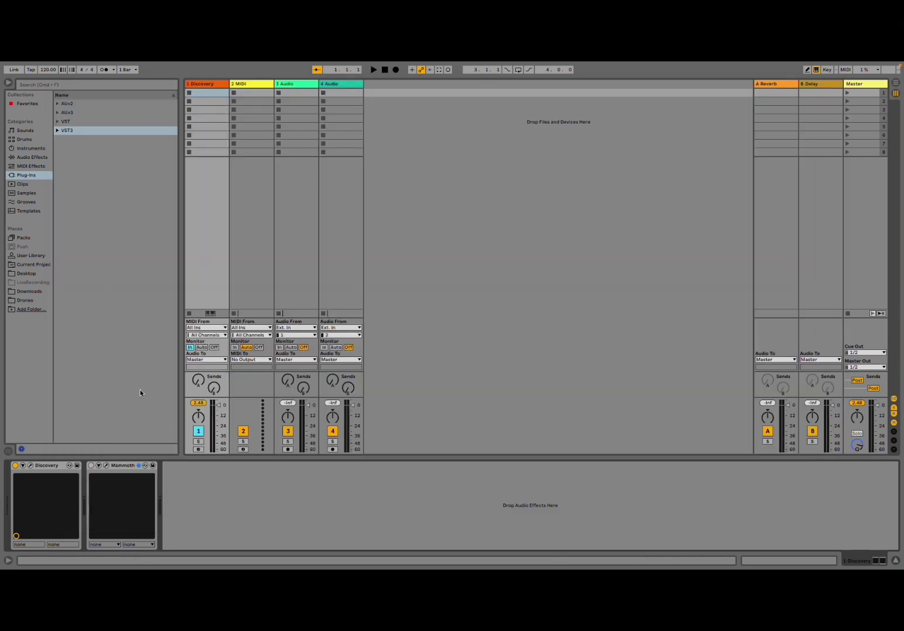
pyautogui.click(31, 467)
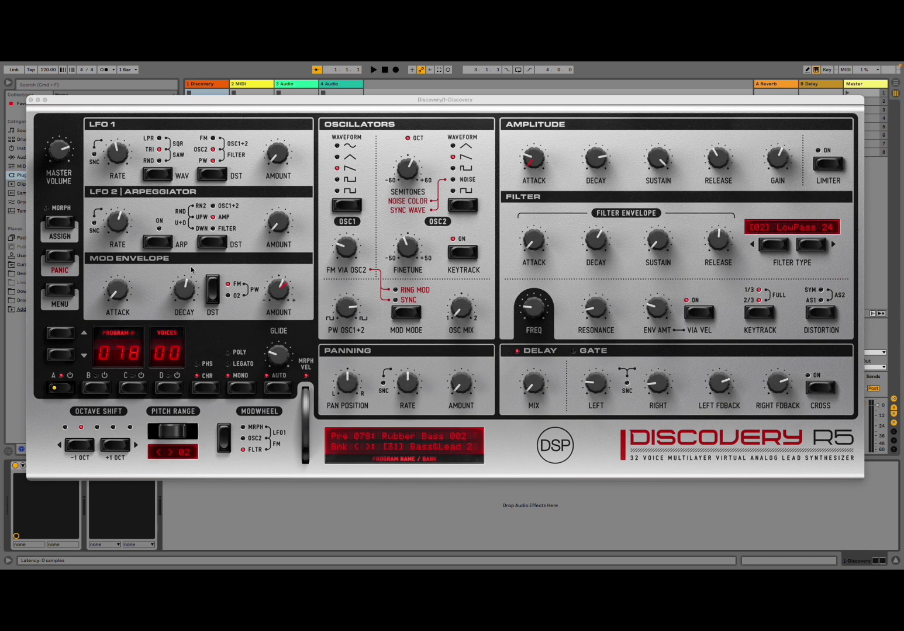
pyautogui.click(31, 100)
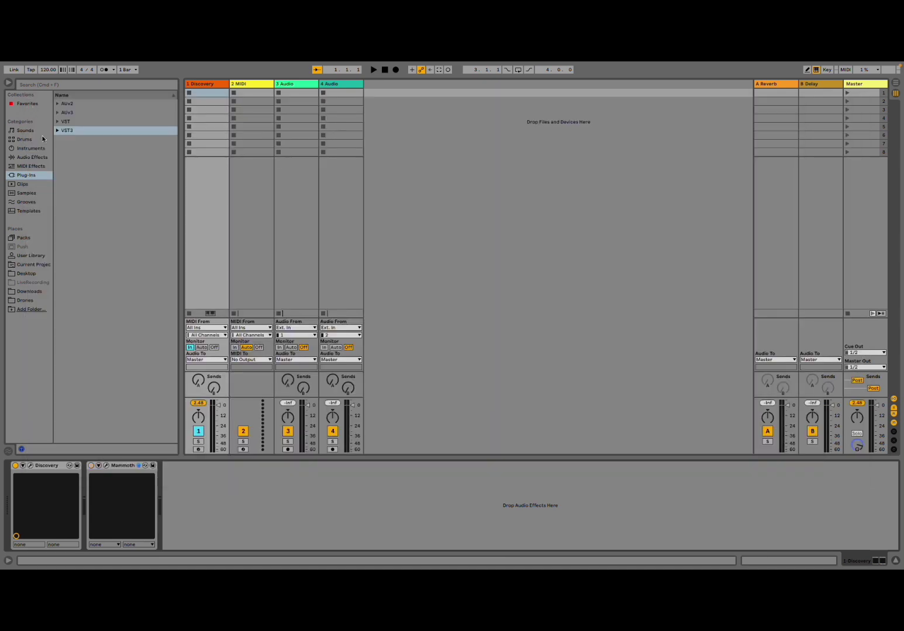
# Reopen the Mammoth editor with the wrench button and enlarge its window.
pyautogui.click(90, 466)
pyautogui.click(106, 466)
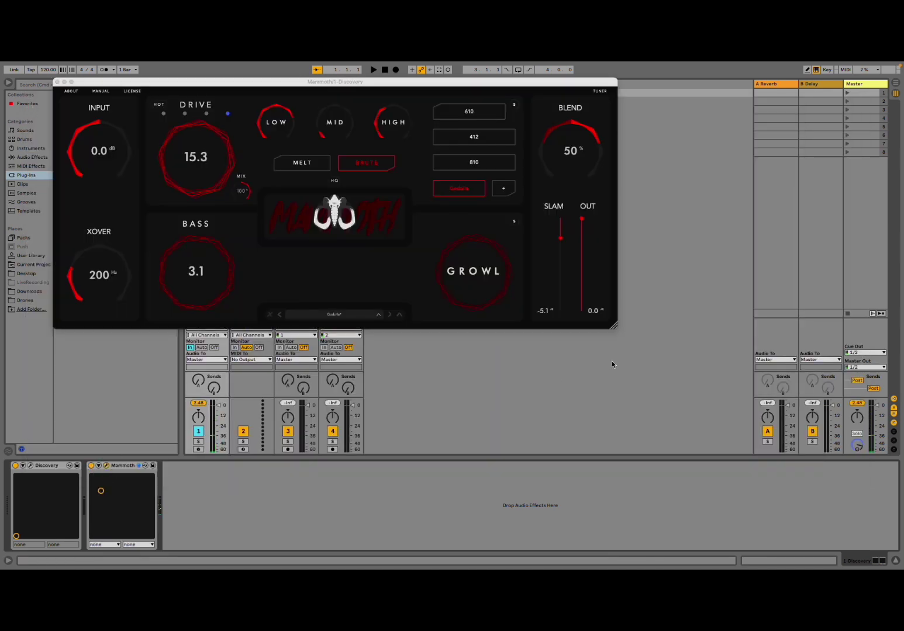
pyautogui.moveTo(615, 326); pyautogui.dragTo(865, 524)
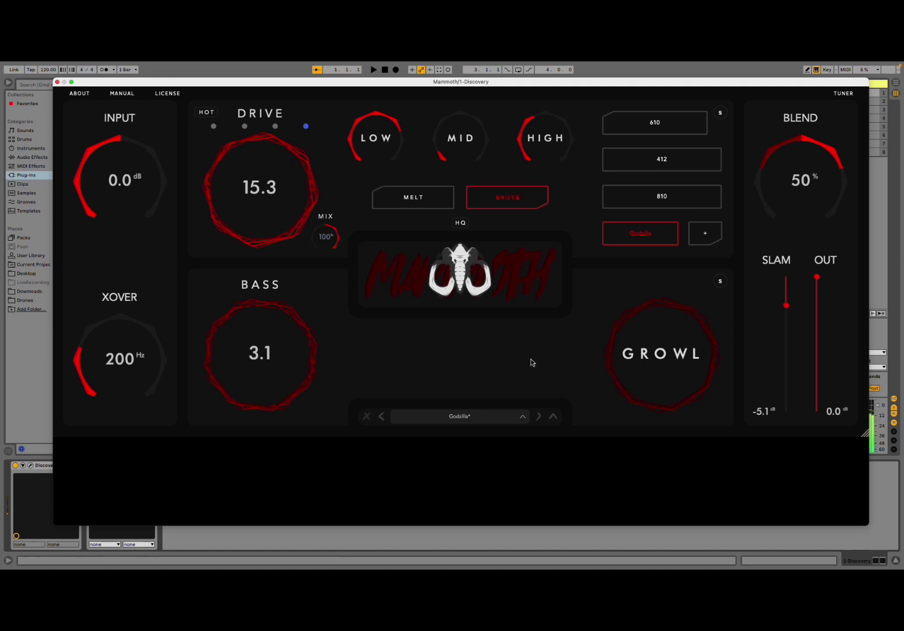
# Switch the Mammoth device on and move its window back up and left.
pyautogui.moveTo(94, 81); pyautogui.dragTo(180, 88)
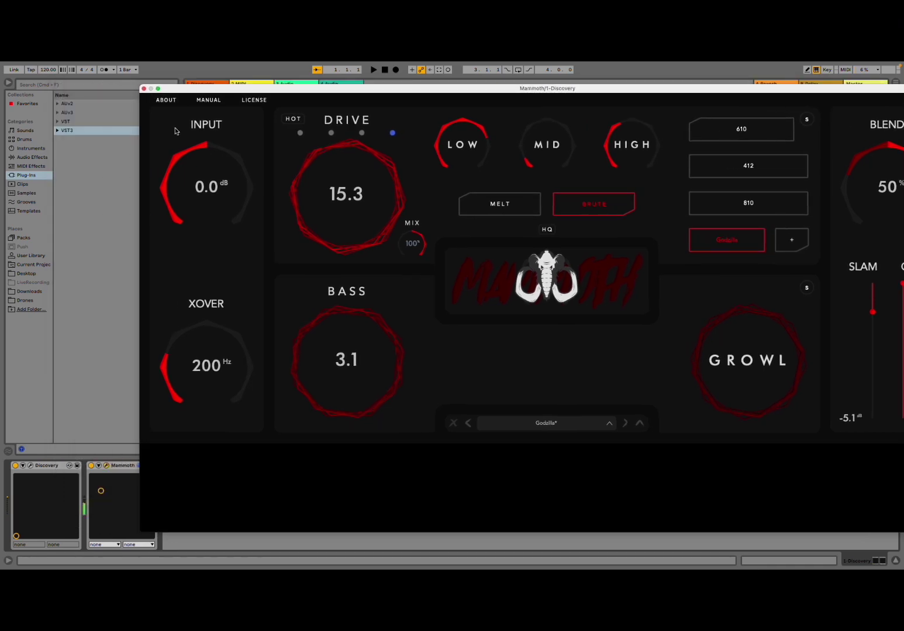
pyautogui.click(91, 467)
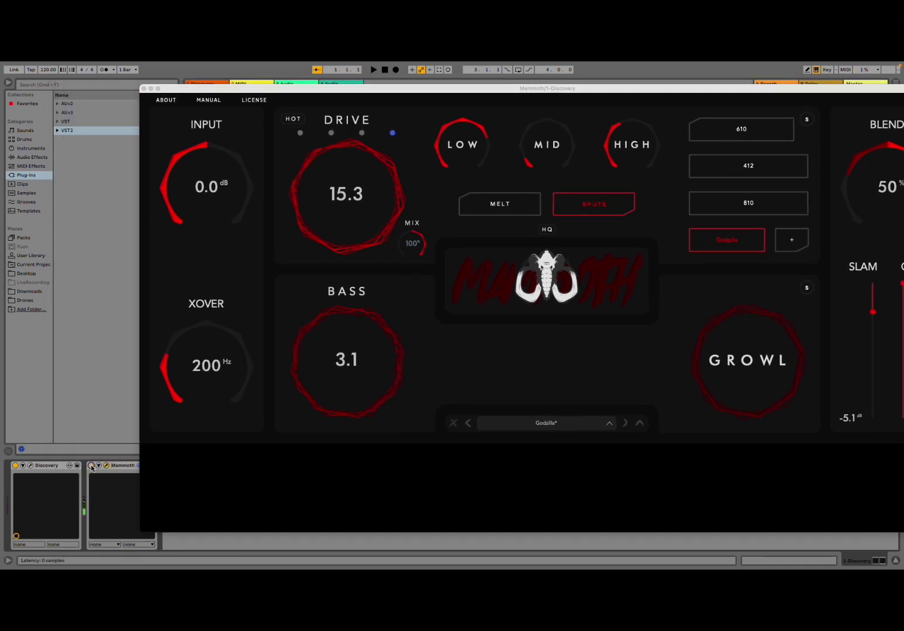
pyautogui.click(92, 466)
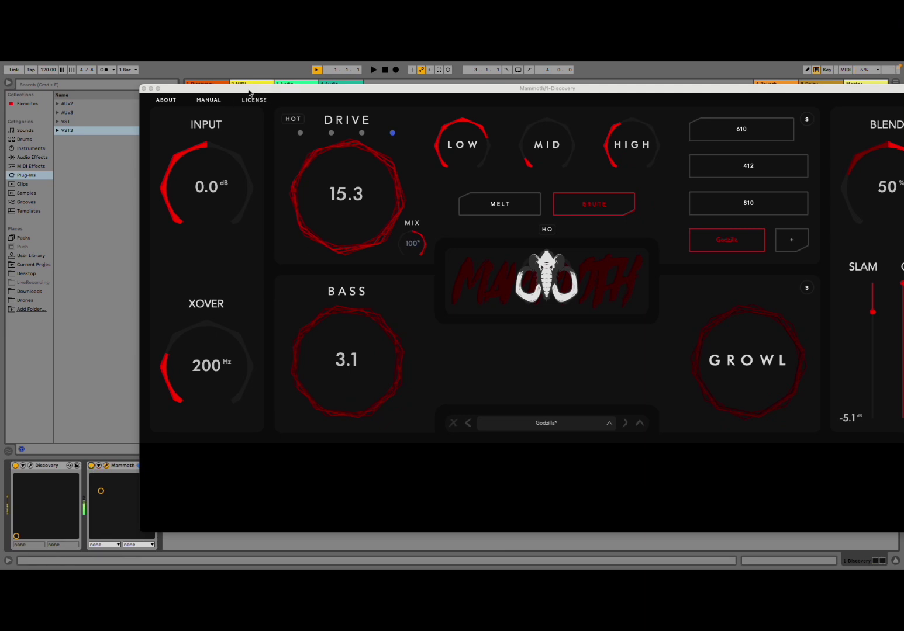
pyautogui.moveTo(252, 91); pyautogui.dragTo(142, 79)
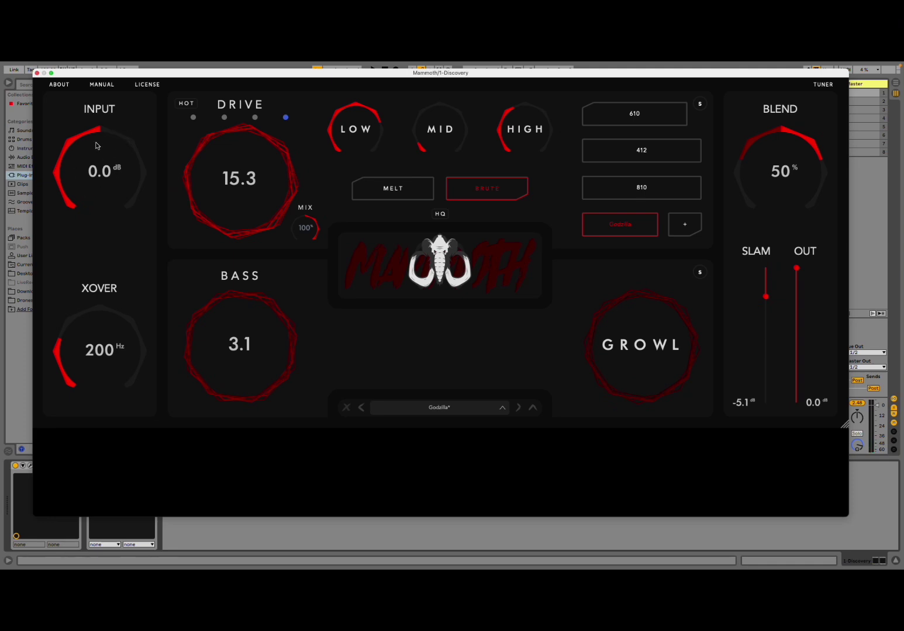
# Set Mammoth's input to 12.7 dB, select the second drive mode and set drive to 16.9.
pyautogui.moveTo(97, 158); pyautogui.dragTo(91, 124)
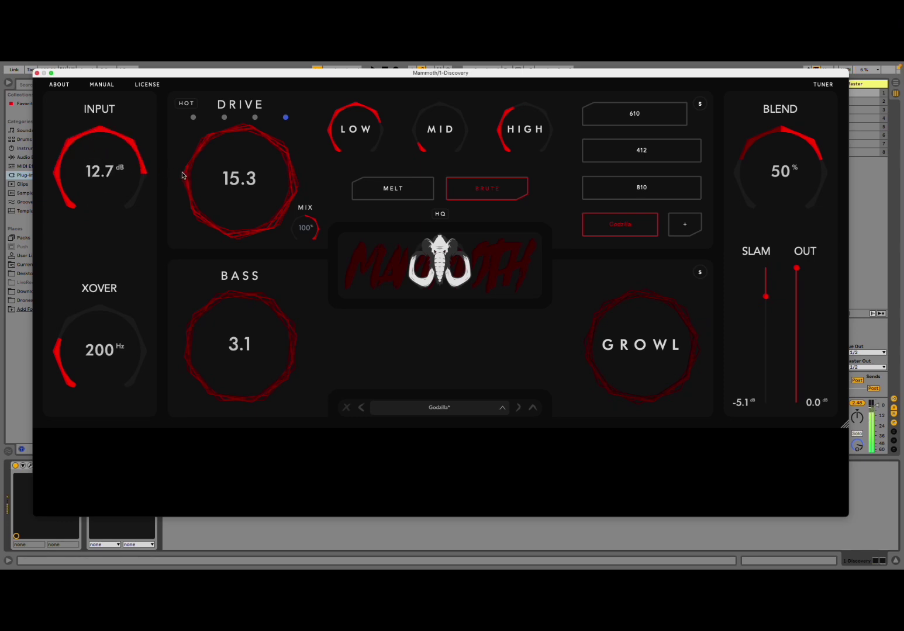
pyautogui.click(225, 117)
pyautogui.click(255, 118)
pyautogui.click(285, 119)
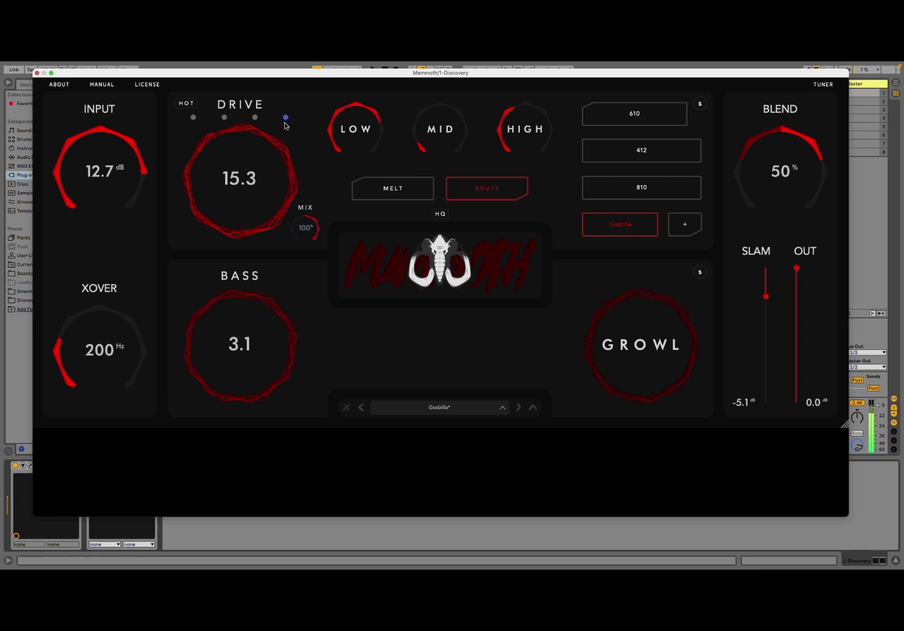
pyautogui.click(225, 117)
pyautogui.scroll(3, 221, 202)
pyautogui.moveTo(221, 201)
pyautogui.mouseDown()
pyautogui.moveTo(224, 161)
pyautogui.moveTo(228, 281)
pyautogui.moveTo(213, 193)
pyautogui.mouseUp()
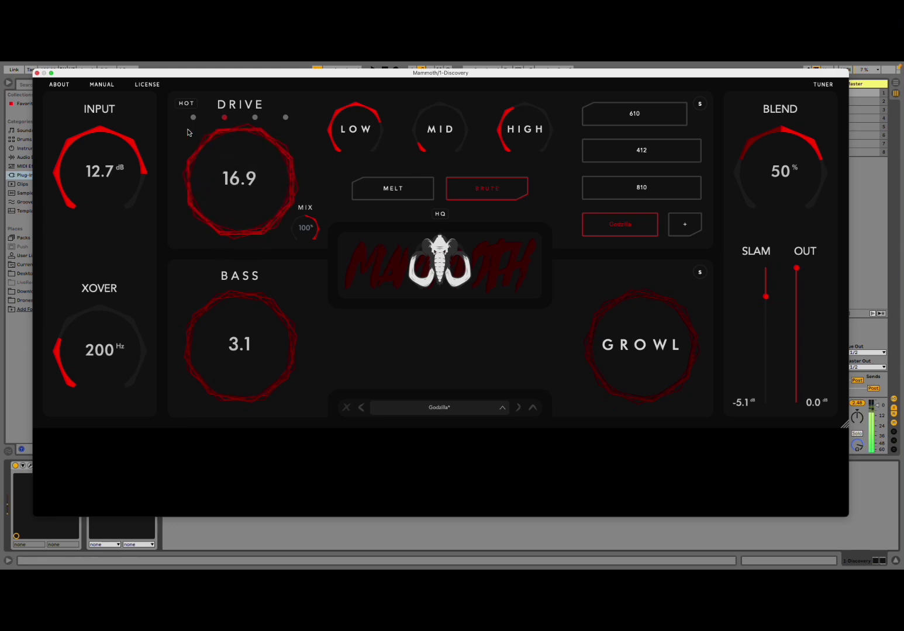
# Enable HOT, lower the mix to 93%, adjust the low, mid and high bands, and turn on Melt and HQ.
pyautogui.click(186, 105)
pyautogui.moveTo(305, 230)
pyautogui.mouseDown()
pyautogui.moveTo(307, 338)
pyautogui.moveTo(291, 237)
pyautogui.mouseUp()
pyautogui.moveTo(432, 145); pyautogui.dragTo(426, 67)
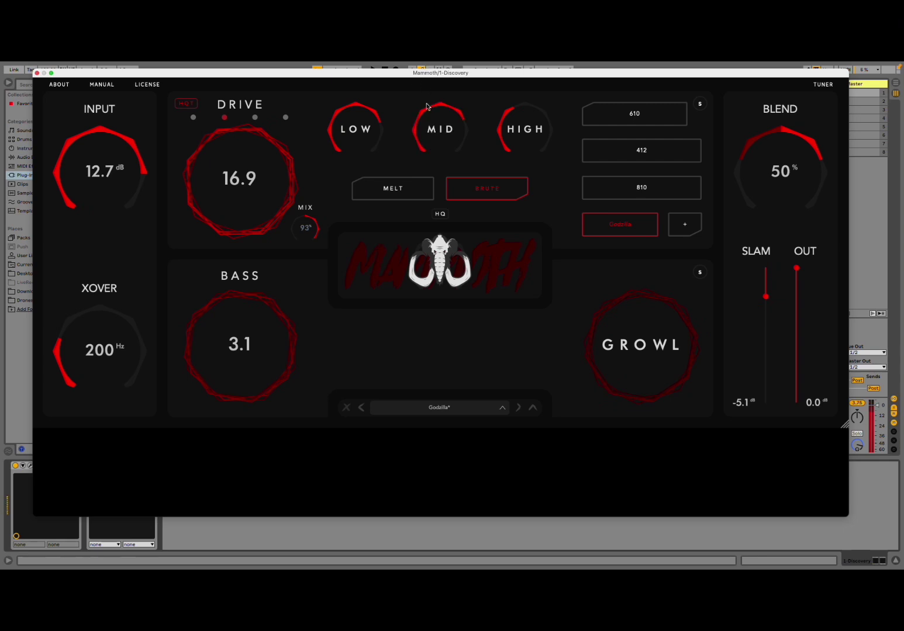
pyautogui.moveTo(459, 144)
pyautogui.mouseDown()
pyautogui.moveTo(466, 126)
pyautogui.moveTo(451, 97)
pyautogui.moveTo(447, 153)
pyautogui.mouseUp()
pyautogui.moveTo(520, 145)
pyautogui.mouseDown()
pyautogui.moveTo(519, 67)
pyautogui.moveTo(518, 125)
pyautogui.mouseUp()
pyautogui.moveTo(381, 129); pyautogui.dragTo(361, 143)
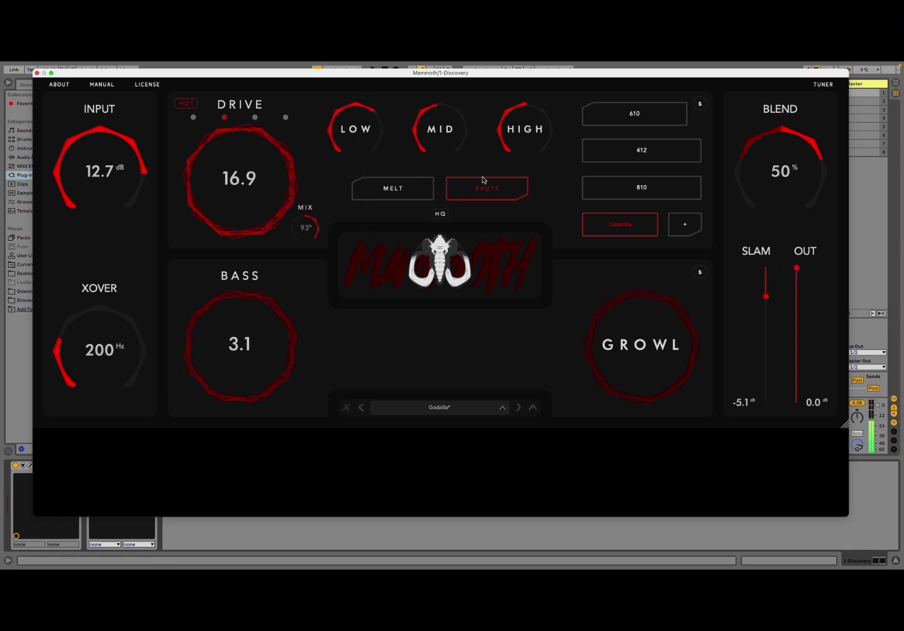
pyautogui.click(403, 196)
pyautogui.click(441, 215)
# Switch the cabinet to the 810, raise Bass to 10.0 and Growl to 4.5.
pyautogui.click(648, 119)
pyautogui.click(646, 156)
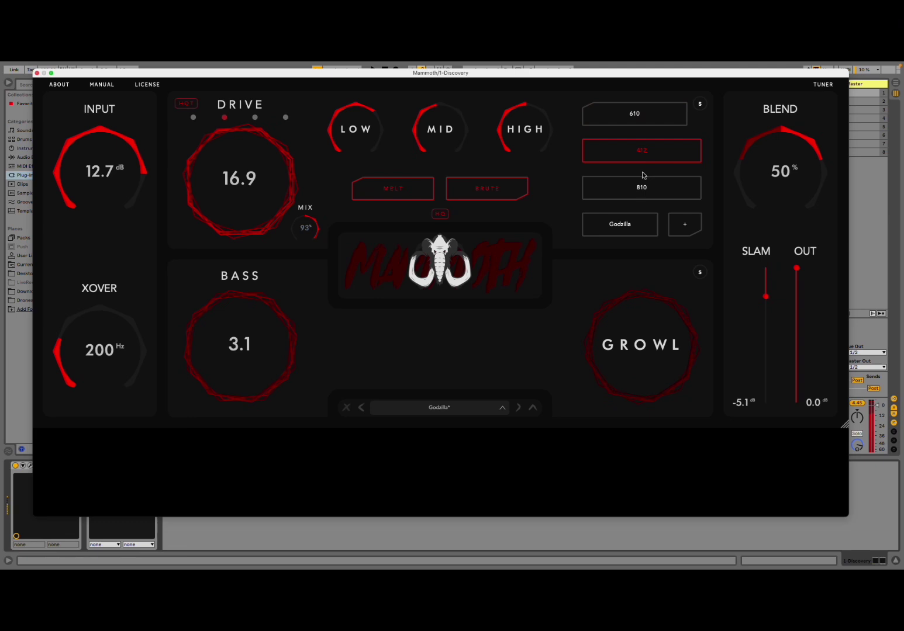
pyautogui.click(643, 191)
pyautogui.moveTo(238, 354); pyautogui.dragTo(249, 252)
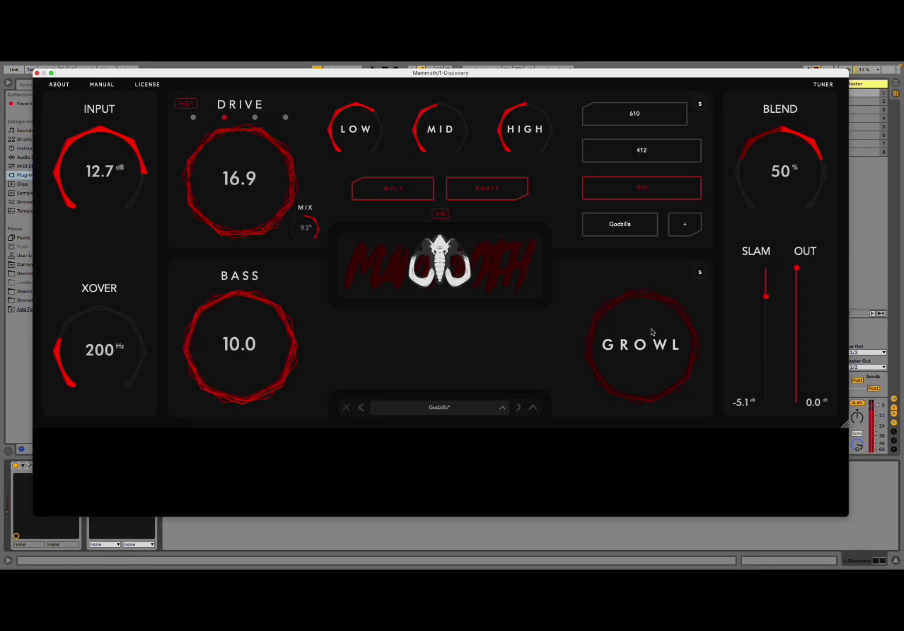
pyautogui.moveTo(625, 351); pyautogui.dragTo(618, 253)
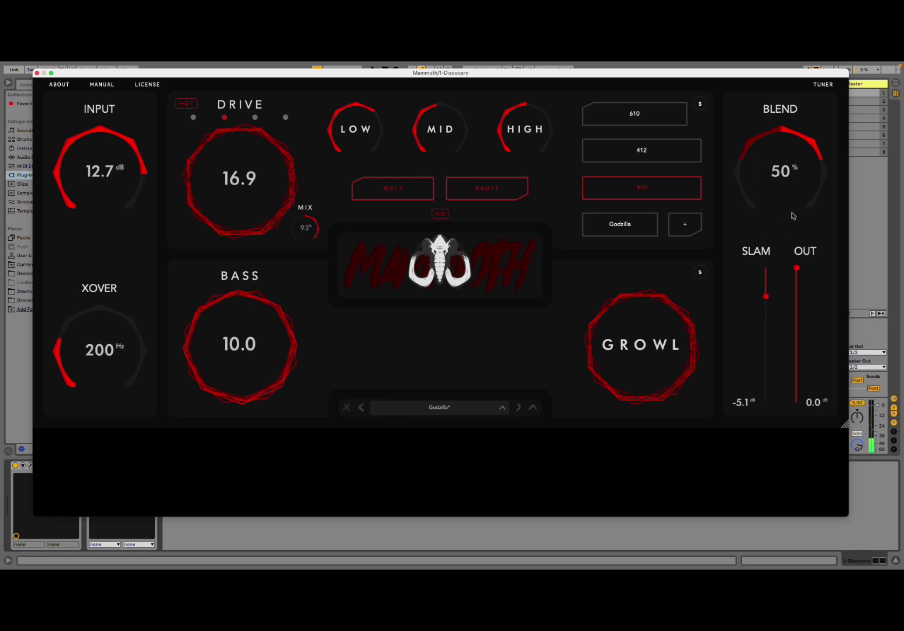
# Set Blend to 1% and raise the Slam fader to about -1.6 dB.
pyautogui.moveTo(781, 176); pyautogui.dragTo(771, 234)
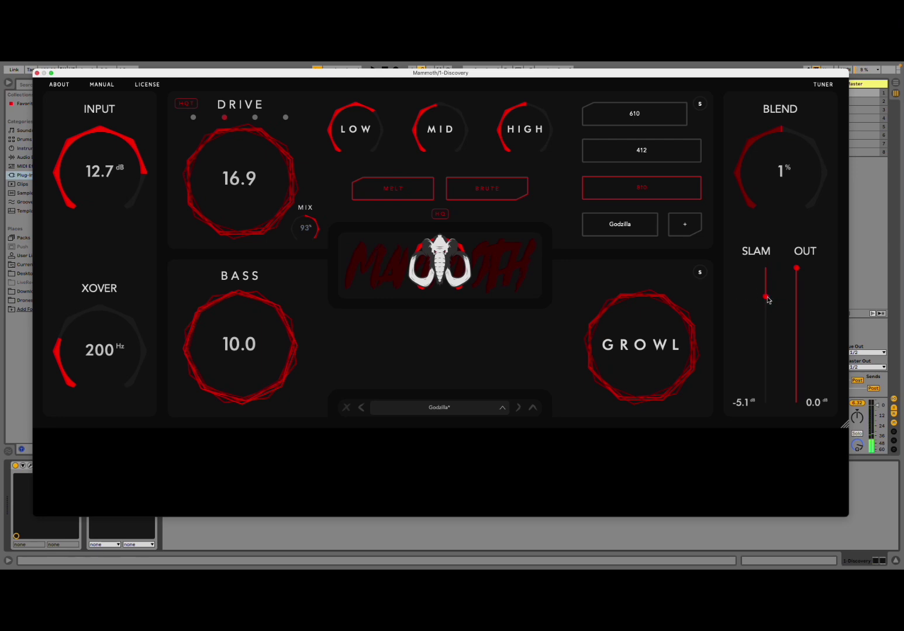
pyautogui.moveTo(769, 298); pyautogui.dragTo(794, 260)
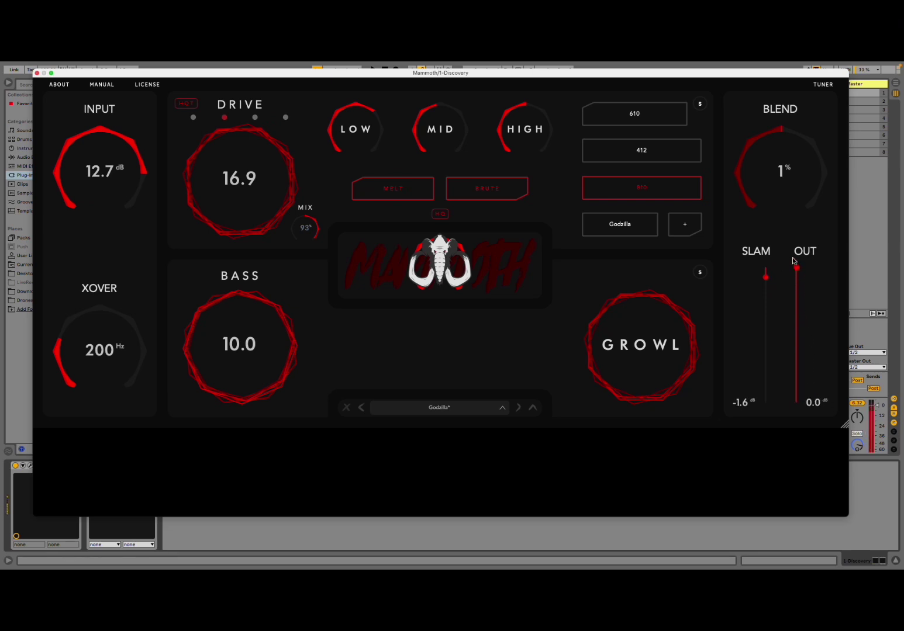
# Step through Lambskin and Djent God to Piri Piri, then raise its growl and input to 9.3 dB.
pyautogui.click(518, 409)
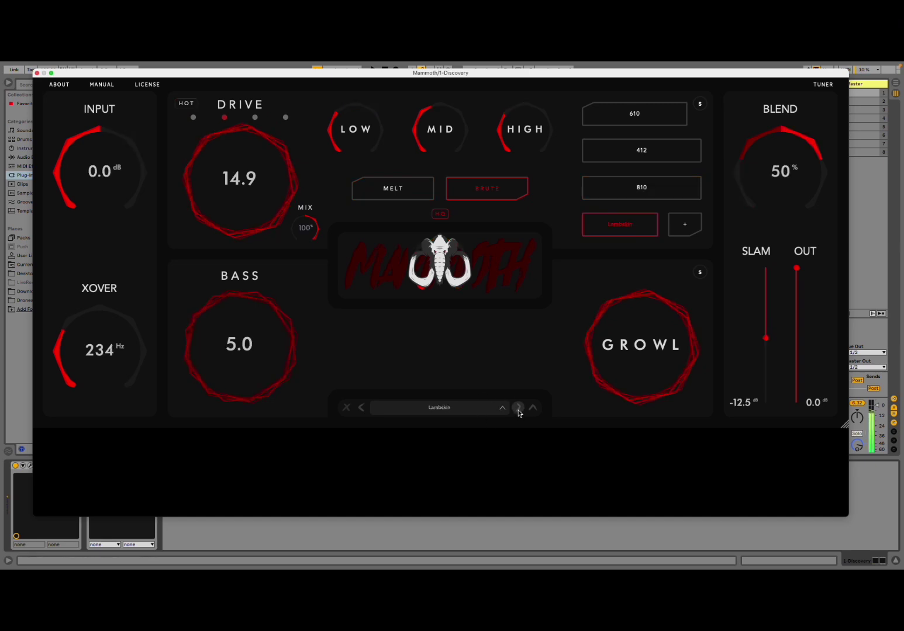
pyautogui.click(517, 409)
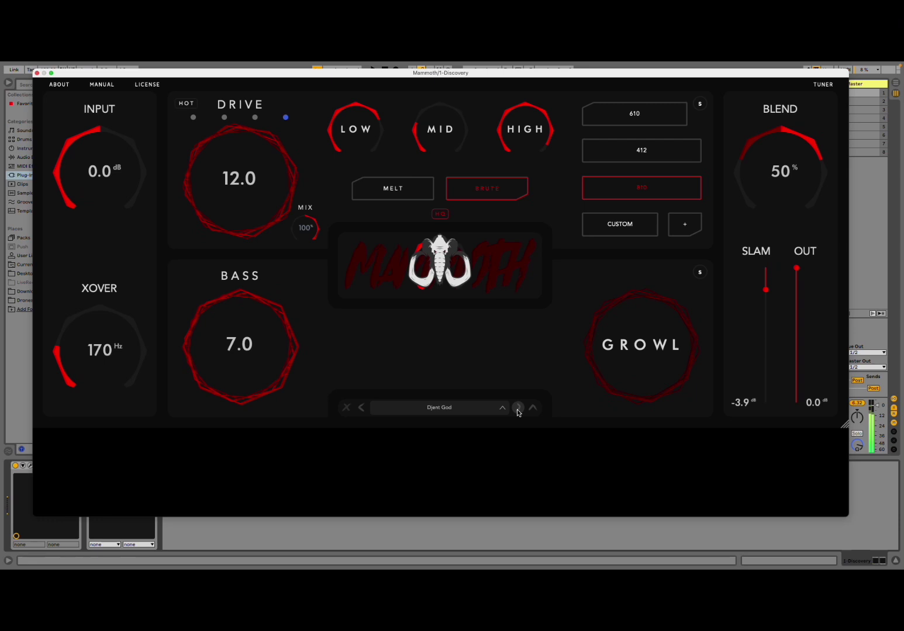
pyautogui.click(518, 410)
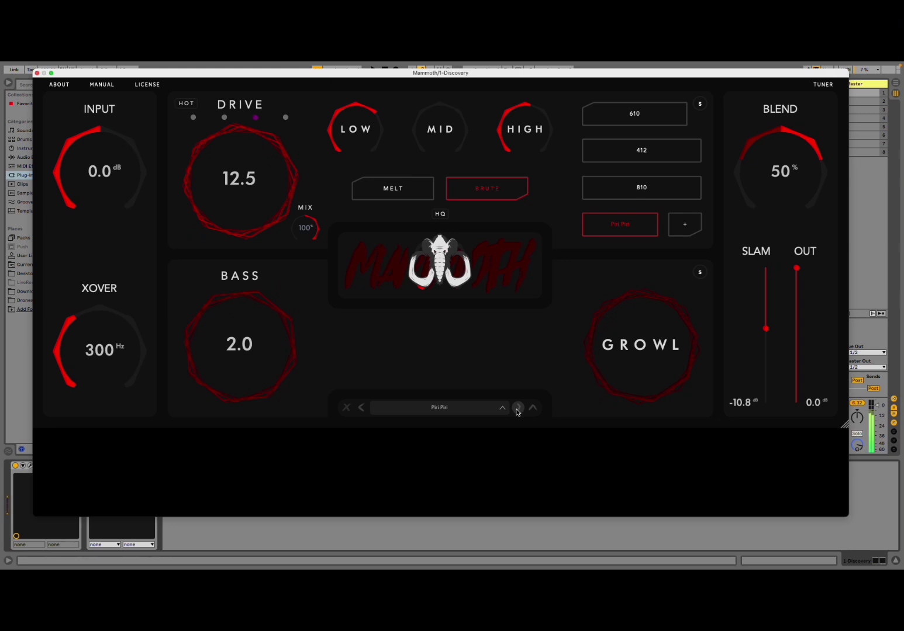
pyautogui.moveTo(612, 385); pyautogui.dragTo(604, 188)
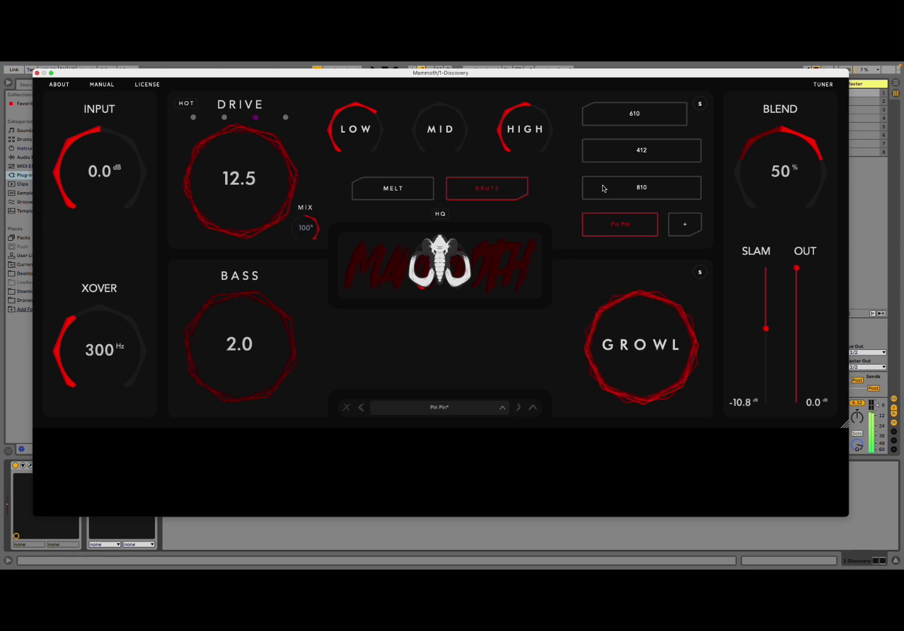
pyautogui.moveTo(97, 176); pyautogui.dragTo(97, 148)
# Load CoreZone and set growl to 5.7, drive 16.3, bass 10.0 and blend 16%.
pyautogui.click(518, 408)
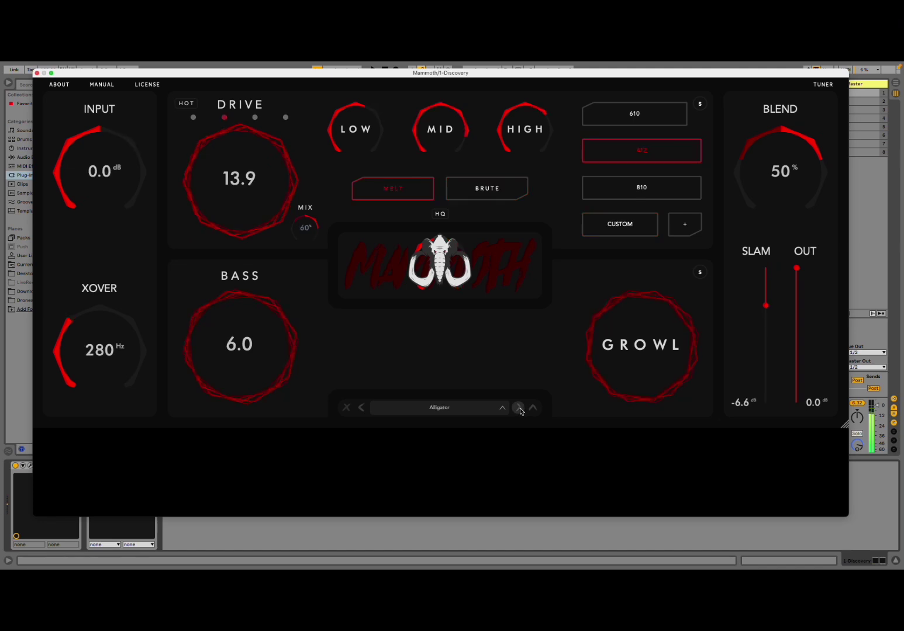
pyautogui.click(518, 409)
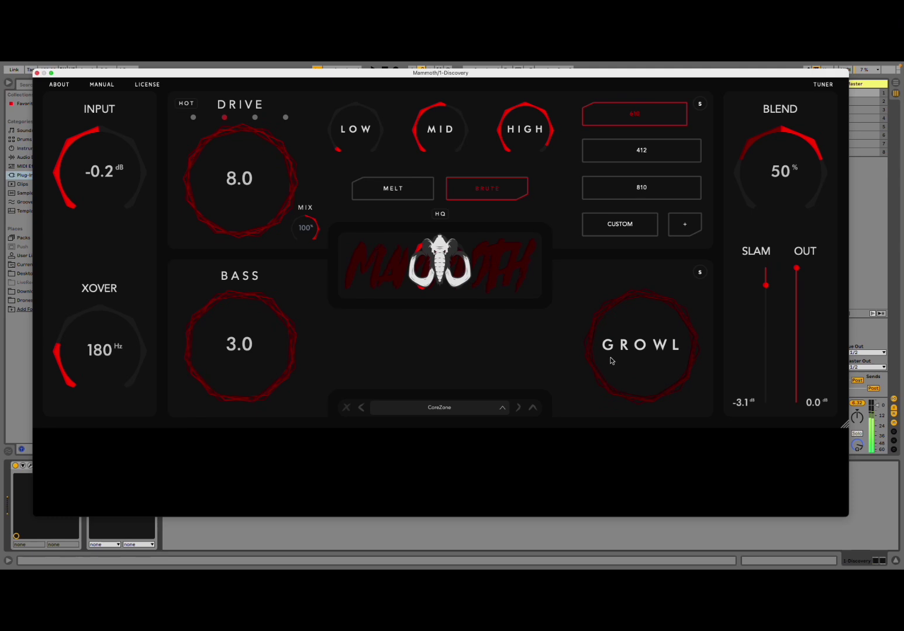
pyautogui.moveTo(610, 366); pyautogui.dragTo(612, 299)
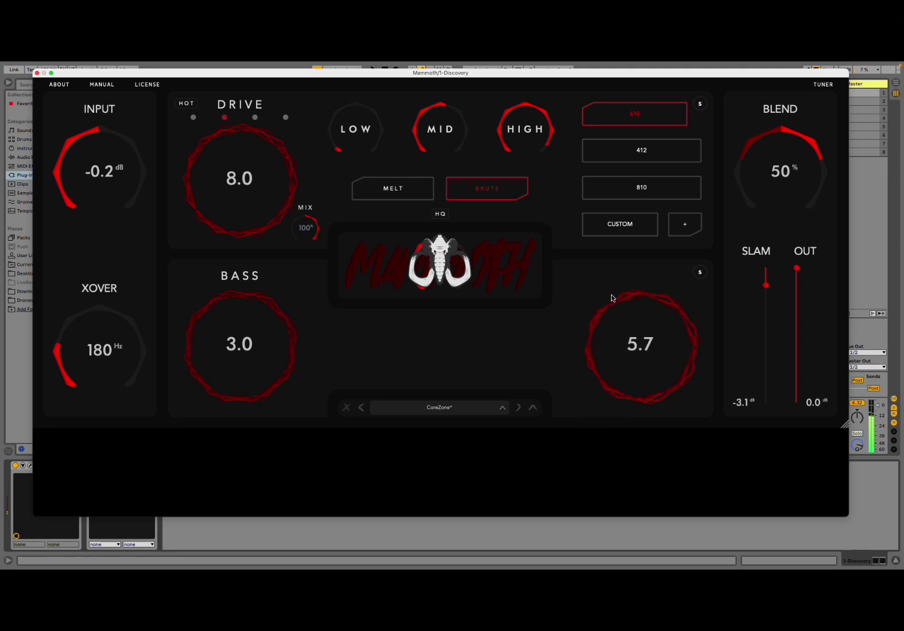
pyautogui.moveTo(267, 199); pyautogui.dragTo(267, 145)
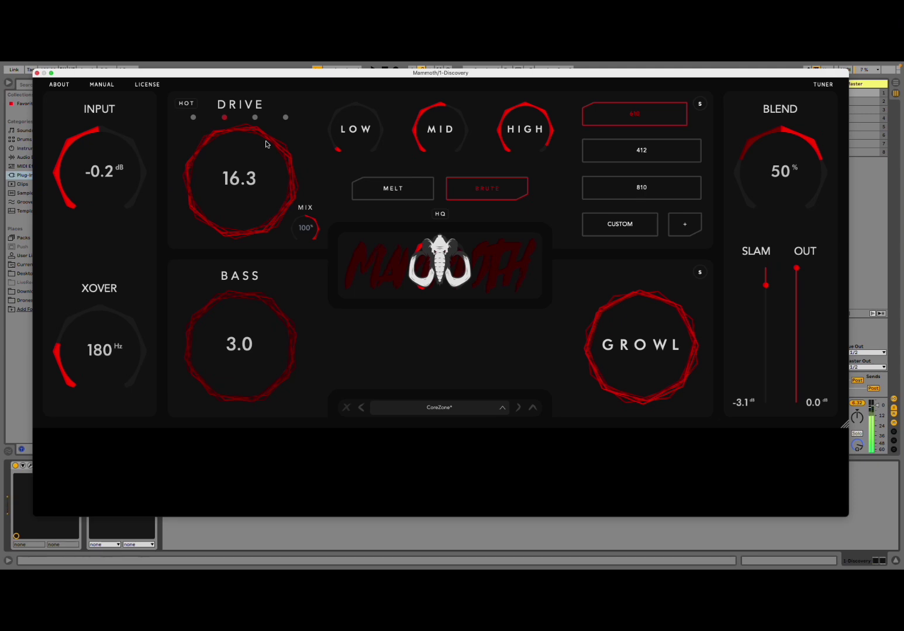
pyautogui.moveTo(179, 345); pyautogui.dragTo(210, 273)
pyautogui.moveTo(793, 165); pyautogui.dragTo(785, 195)
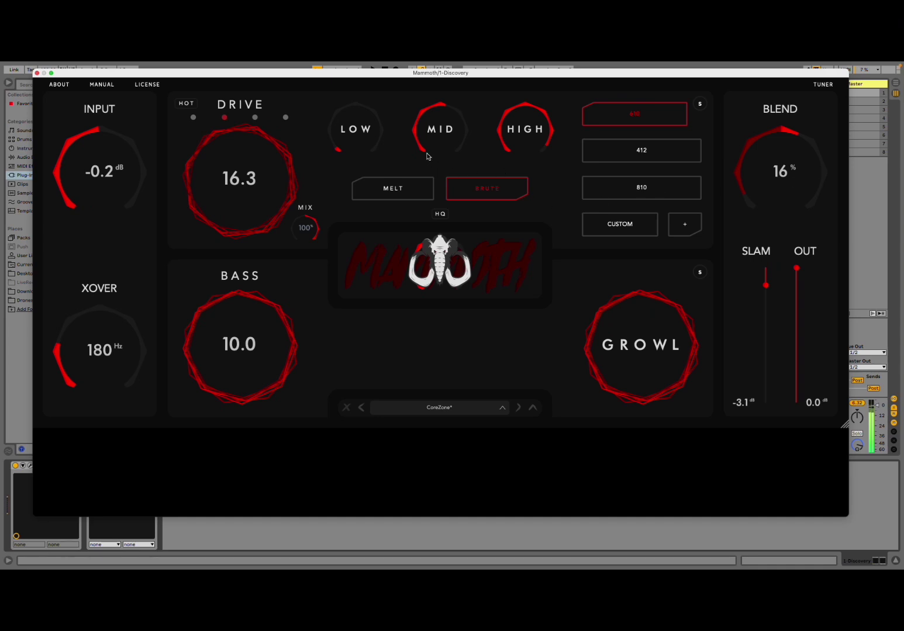
# Boost the low band, cut the mids and bring the high band down to 0.0.
pyautogui.moveTo(353, 138); pyautogui.dragTo(372, 65)
pyautogui.moveTo(541, 120); pyautogui.dragTo(430, 192)
pyautogui.moveTo(427, 133); pyautogui.dragTo(419, 173)
pyautogui.moveTo(369, 142); pyautogui.dragTo(348, 104)
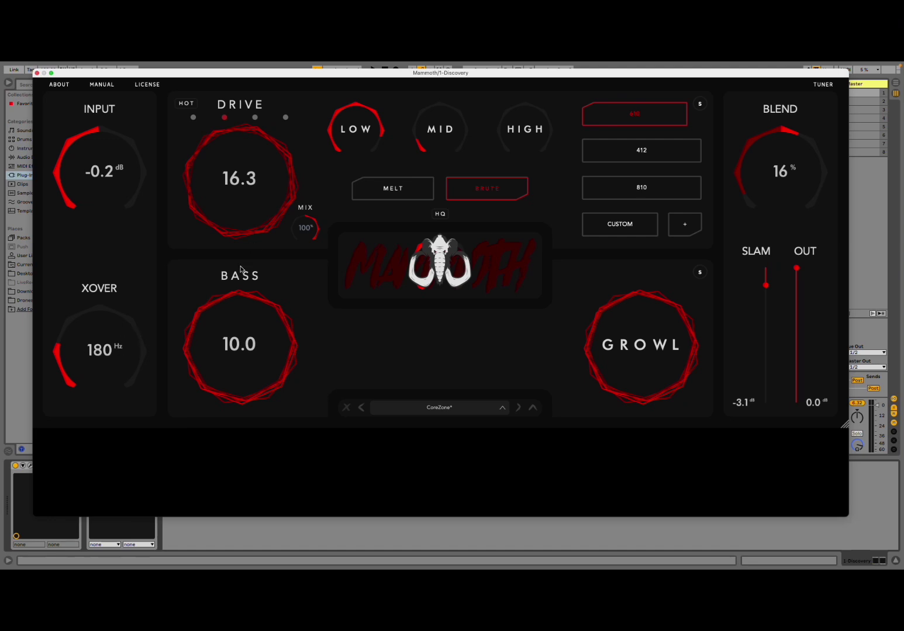
# Turn Mammoth's XOVER knob up from 180 Hz to 593 Hz.
pyautogui.moveTo(97, 349); pyautogui.dragTo(97, 288)
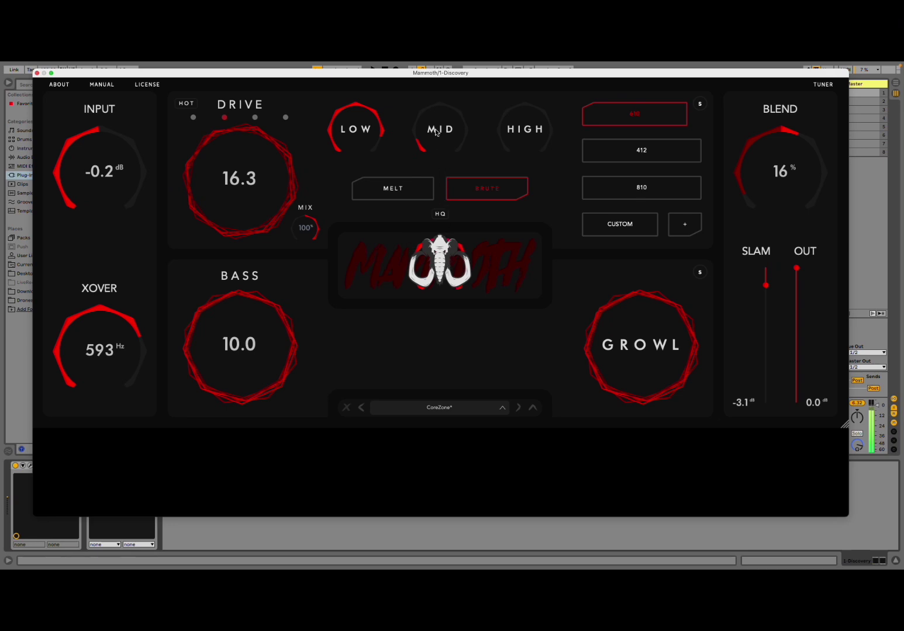
# Open the preset dropdown from the name bar at the bottom of Mammoth.
pyautogui.click(440, 409)
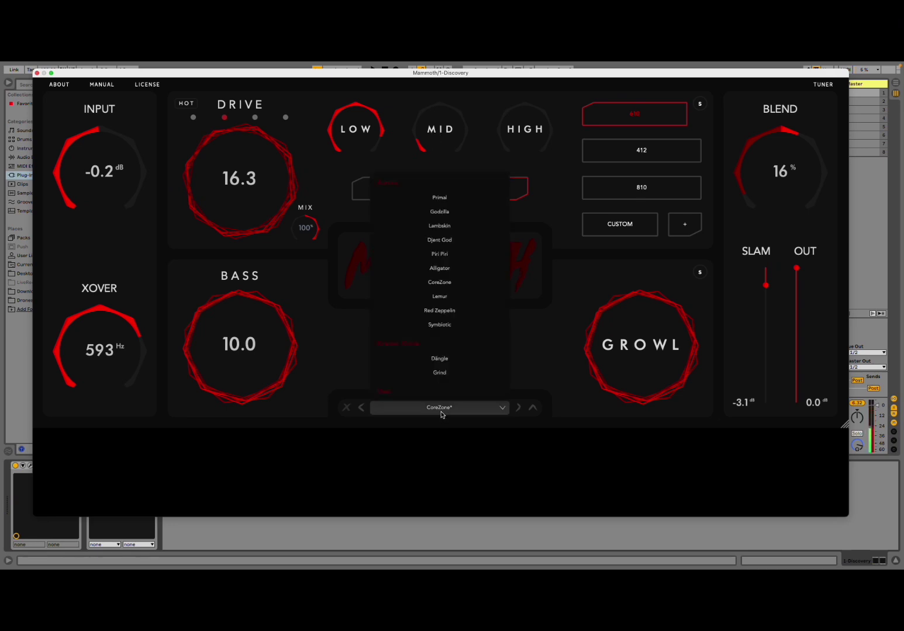